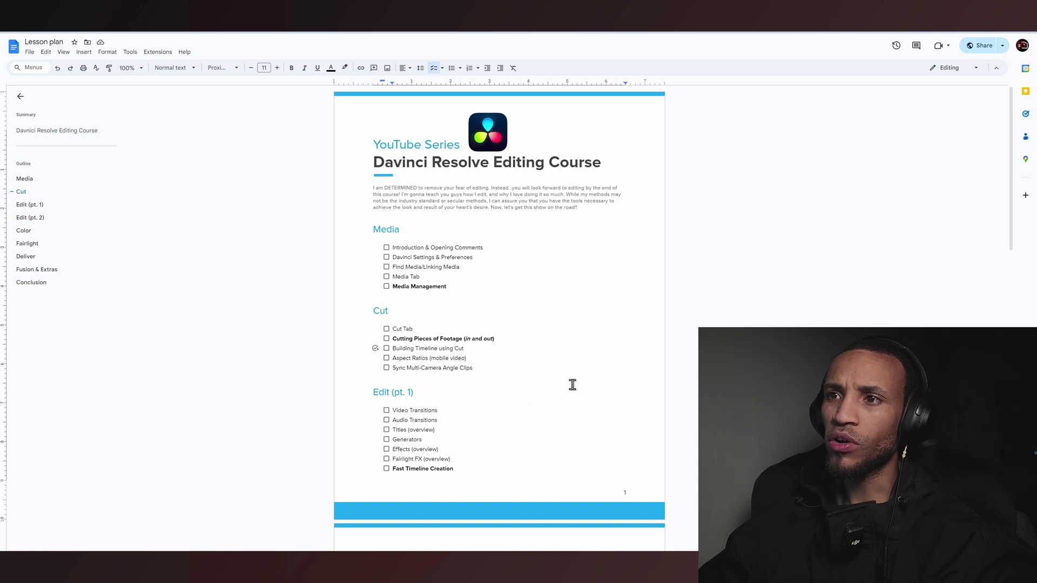
Step: Highlight each Cut topic in the lesson plan, from Cut Tab through Sync Multi-Camera Angle Clips
{"action": "left_click_drag", "start_coordinate": [393, 329], "coordinate": [413, 329]}
{"action": "left_click", "coordinate": [420, 338]}
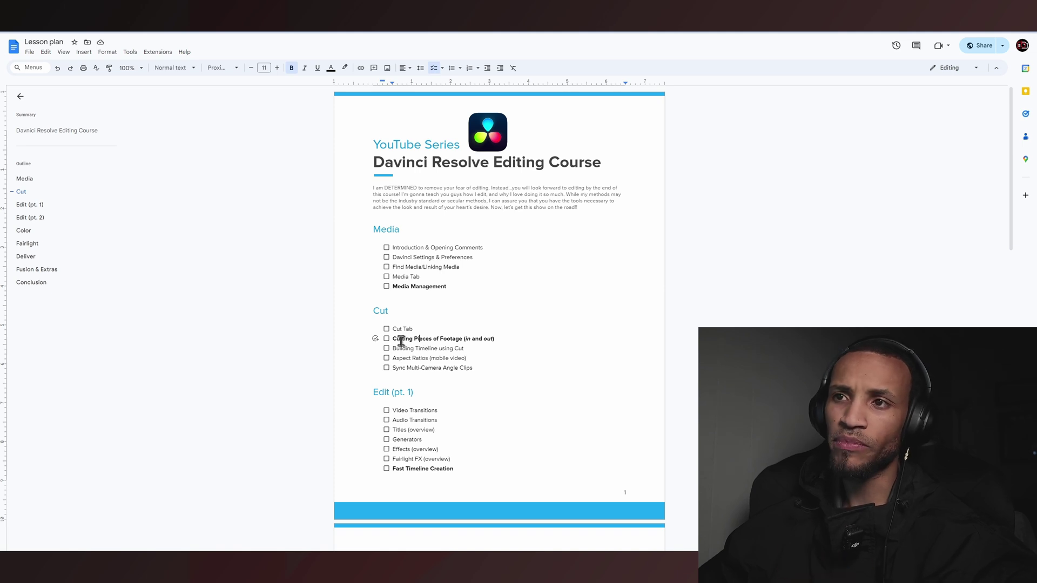
{"action": "left_click_drag", "start_coordinate": [400, 340], "coordinate": [447, 339]}
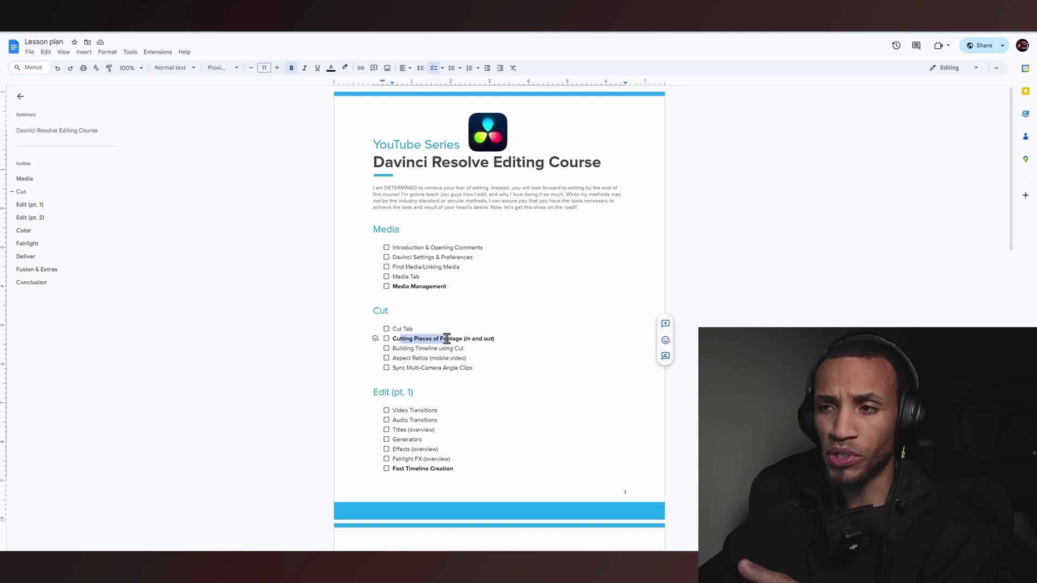
{"action": "left_click_drag", "start_coordinate": [393, 349], "coordinate": [455, 350]}
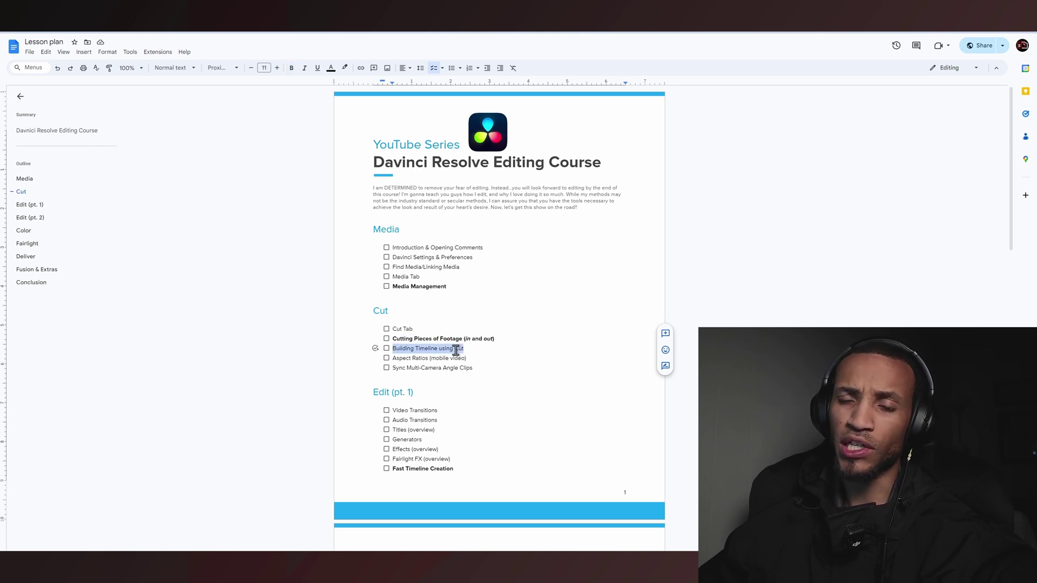
{"action": "left_click_drag", "start_coordinate": [394, 358], "coordinate": [479, 359]}
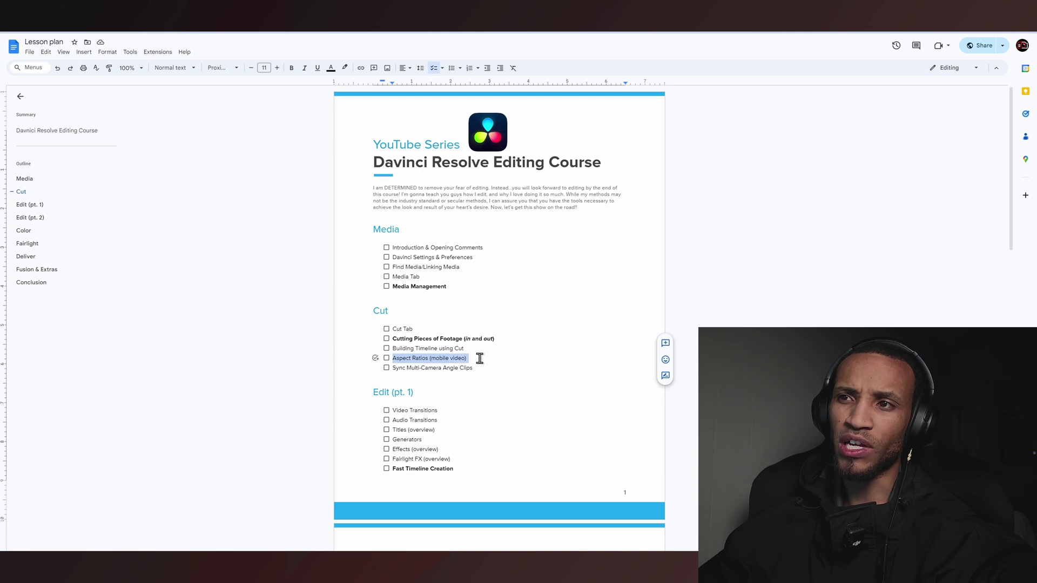
{"action": "triple_click", "coordinate": [424, 367]}
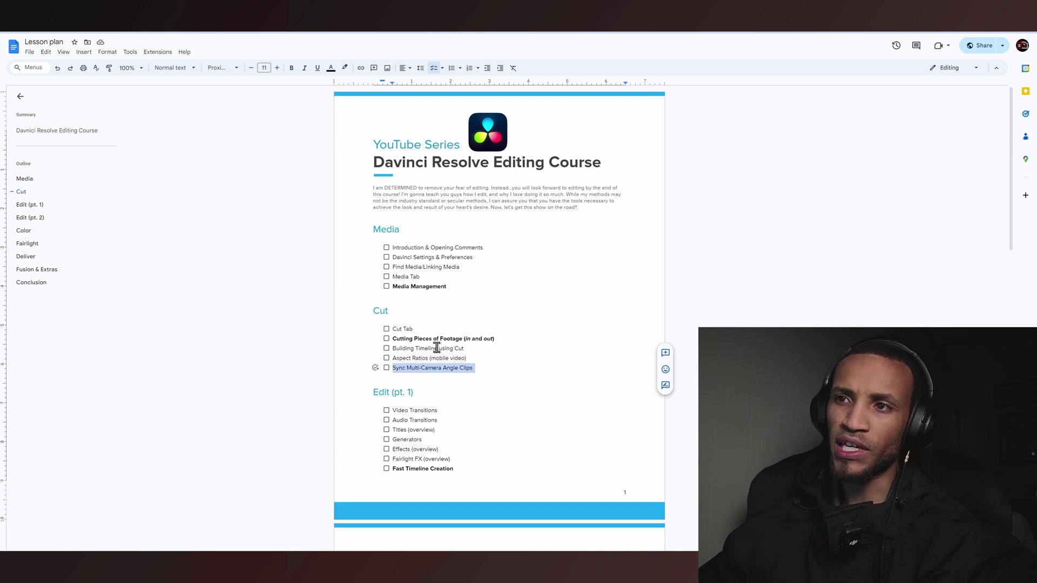
{"action": "left_click", "coordinate": [436, 347]}
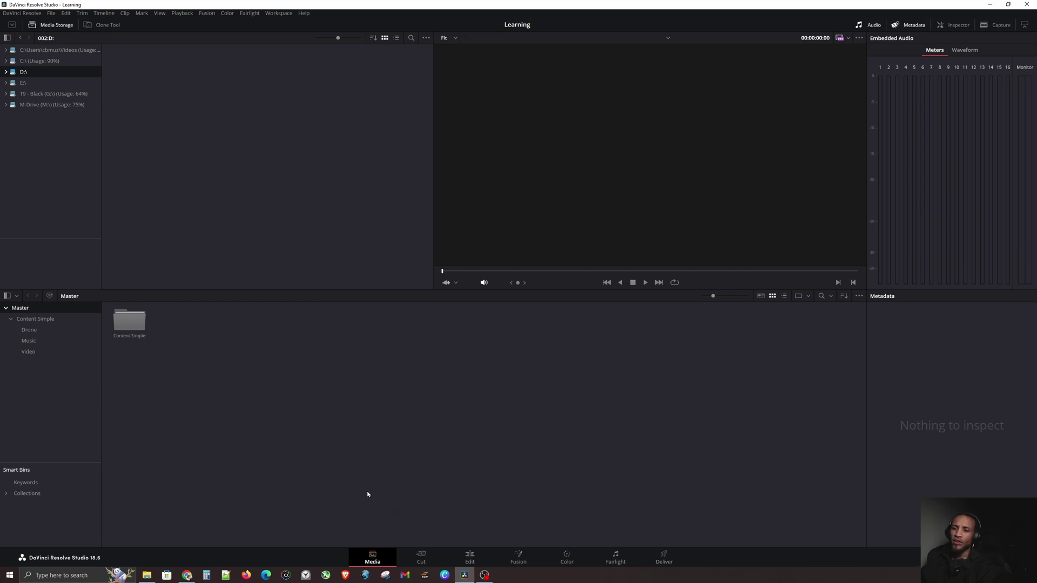
{"action": "left_click", "coordinate": [376, 556]}
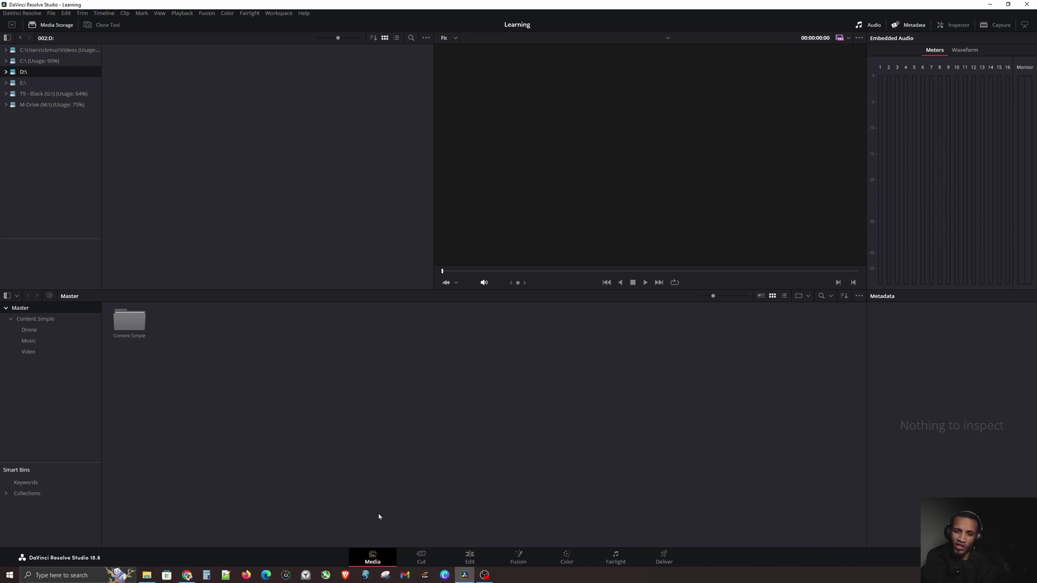
{"action": "left_click", "coordinate": [422, 557]}
{"action": "left_click", "coordinate": [423, 557]}
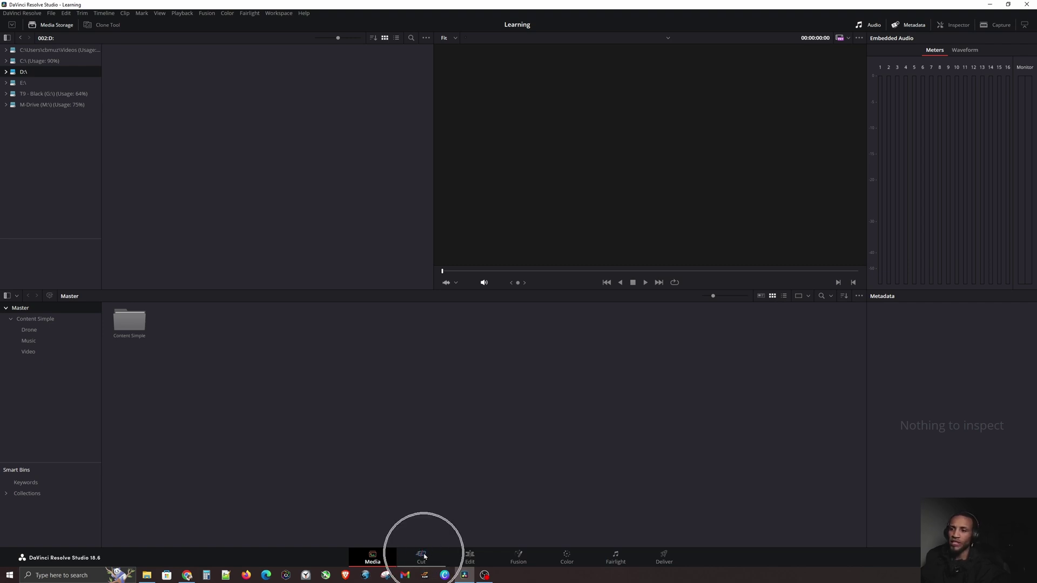
Step: Switch to the Cut page, toggling back to Media once, and select the Content Simple bin
{"action": "left_click", "coordinate": [424, 556]}
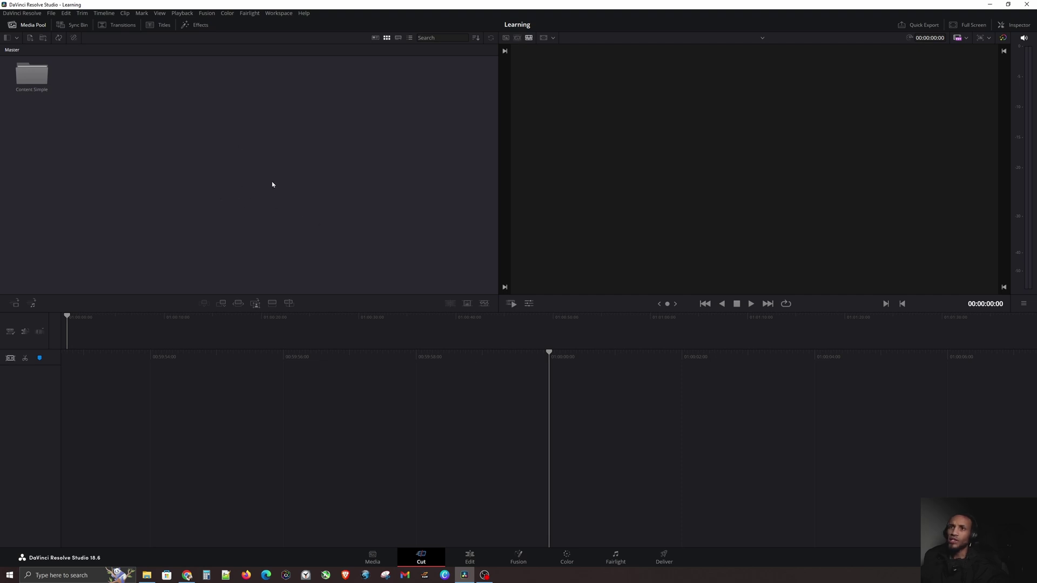
{"action": "left_click", "coordinate": [252, 178]}
{"action": "left_click", "coordinate": [252, 178]}
{"action": "left_click", "coordinate": [372, 558]}
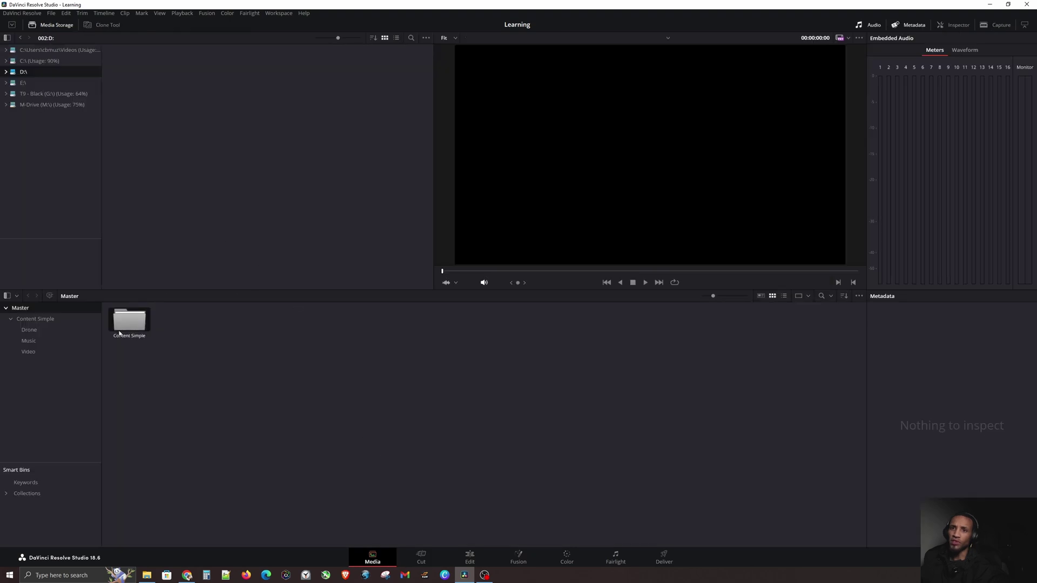
{"action": "left_click", "coordinate": [421, 556]}
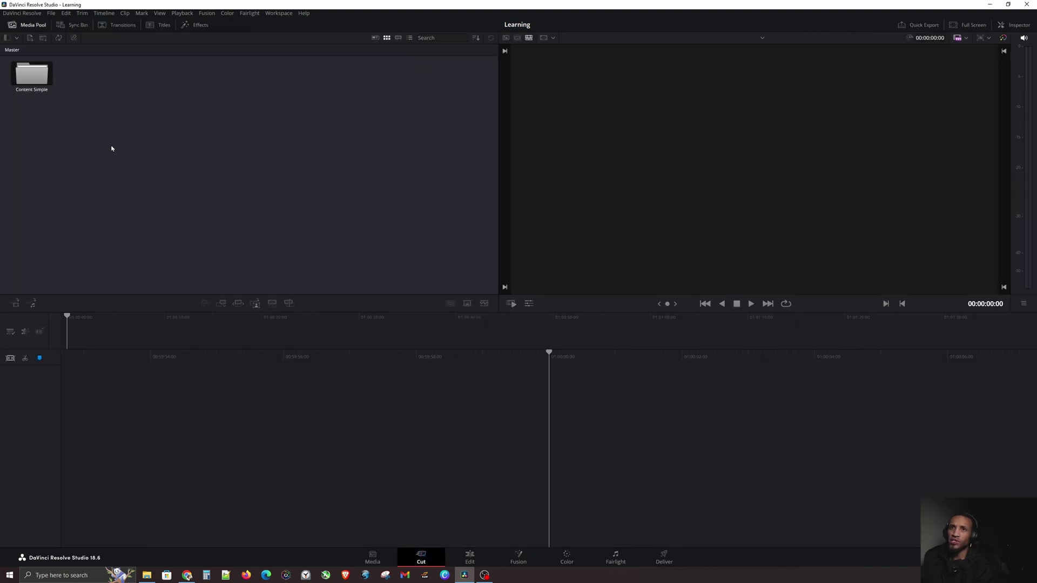
{"action": "left_click", "coordinate": [36, 81]}
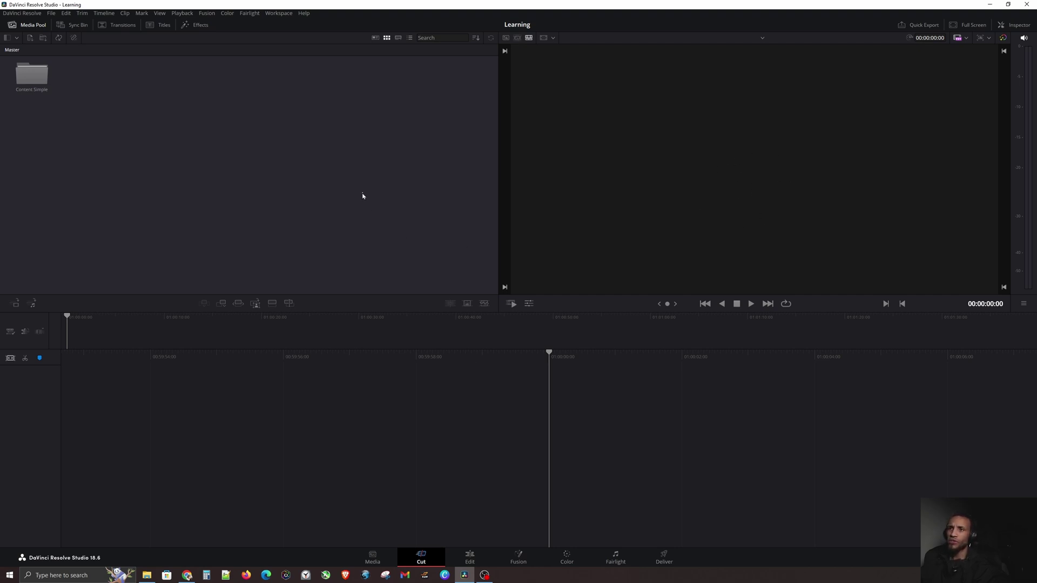
{"action": "left_click", "coordinate": [384, 403]}
Step: Open the Content Simple > Video bin and bring up File Explorer on the Davinci Course folder
{"action": "double_click", "coordinate": [42, 81]}
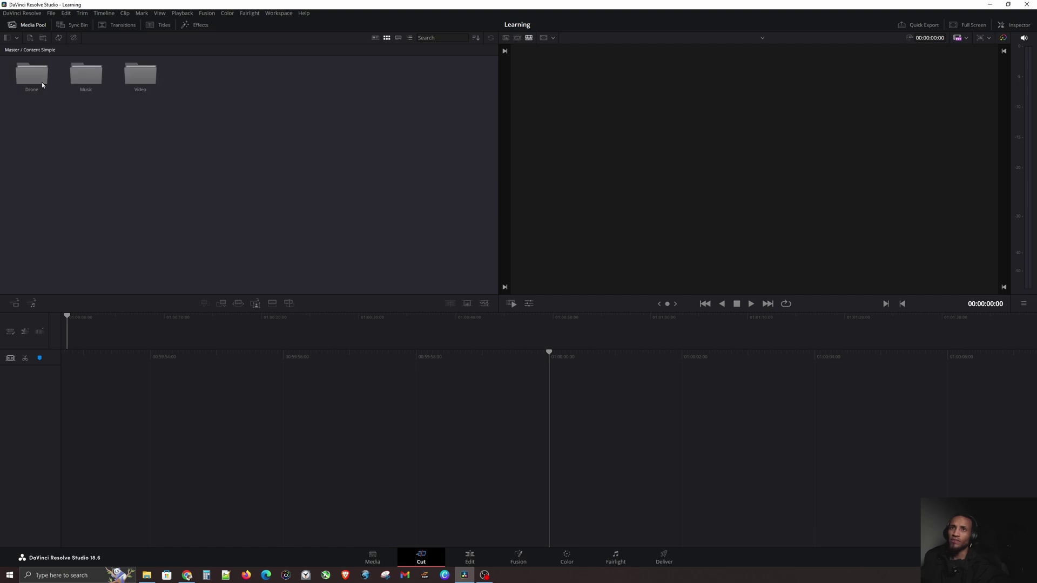
{"action": "double_click", "coordinate": [140, 74]}
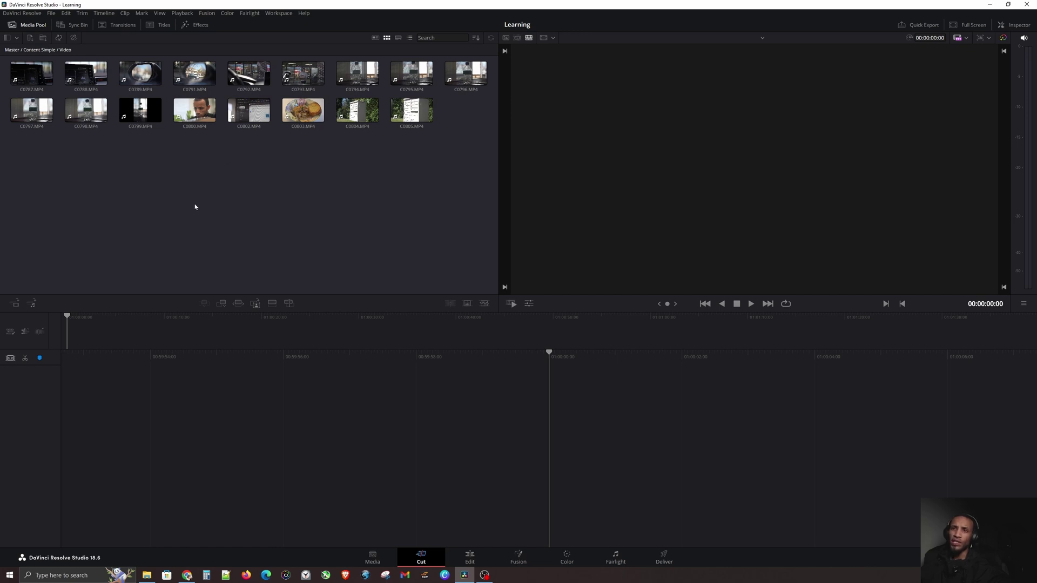
{"action": "left_click", "coordinate": [146, 575]}
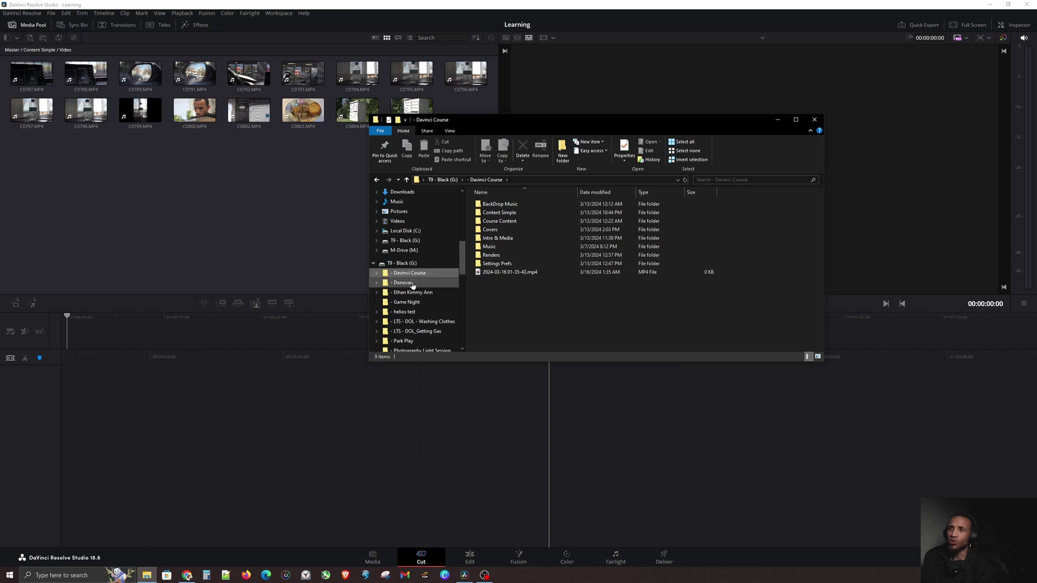
Step: Browse the Park Play folder's MP4 clips, try dragging C0814.MP4, then return to Resolve
{"action": "left_click", "coordinate": [402, 340]}
{"action": "mouse_move", "coordinate": [550, 208]}
{"action": "left_mouse_down"}
{"action": "mouse_move", "coordinate": [494, 235]}
{"action": "mouse_move", "coordinate": [341, 197]}
{"action": "mouse_move", "coordinate": [536, 221]}
{"action": "left_mouse_up"}
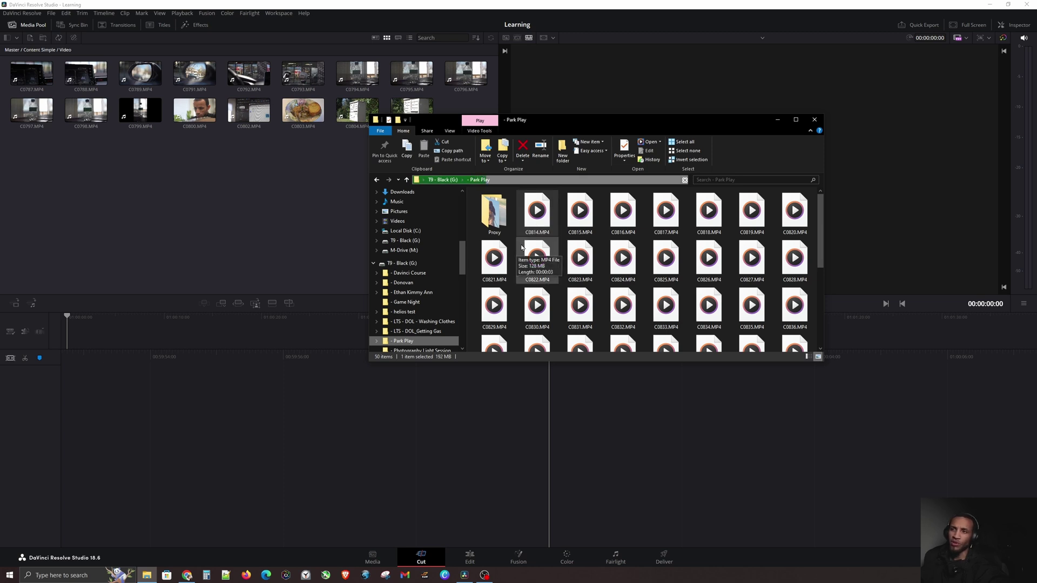
{"action": "left_click", "coordinate": [272, 238]}
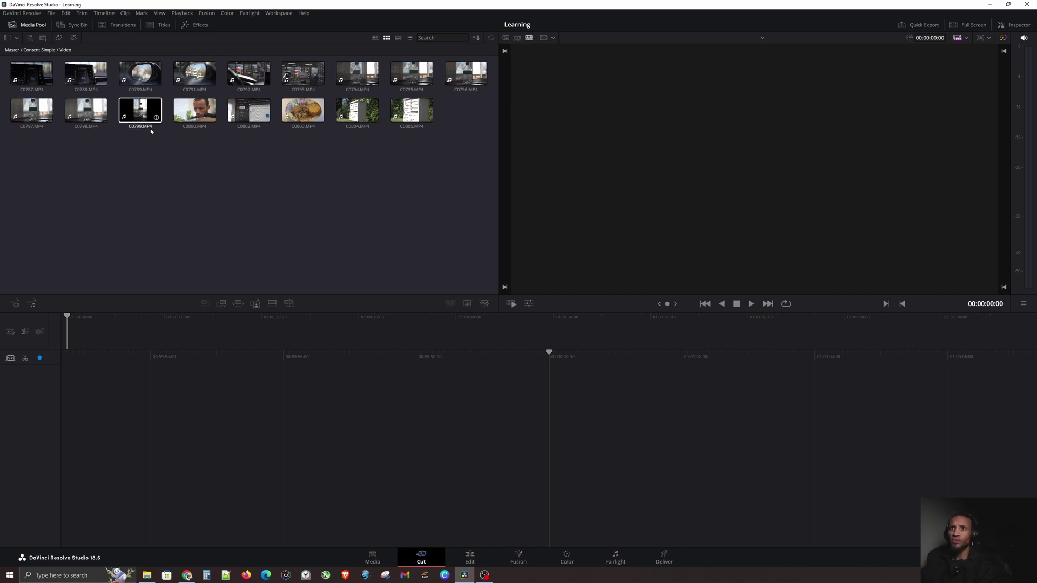
Step: Preview clip C0787, then load the side-mirror clip C0789 into the source viewer
{"action": "left_click", "coordinate": [117, 96]}
{"action": "left_click", "coordinate": [117, 96]}
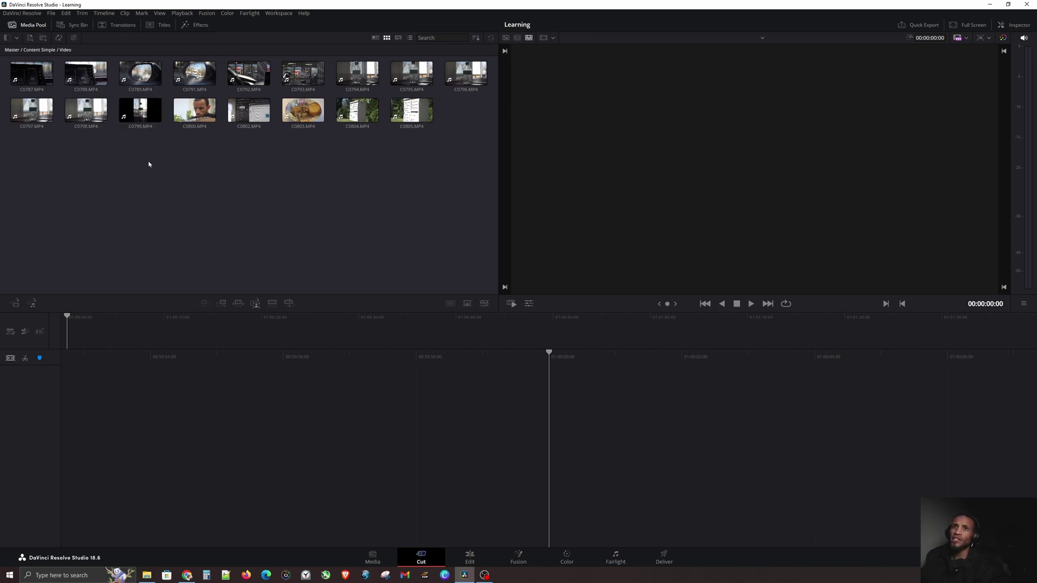
{"action": "left_click", "coordinate": [25, 78]}
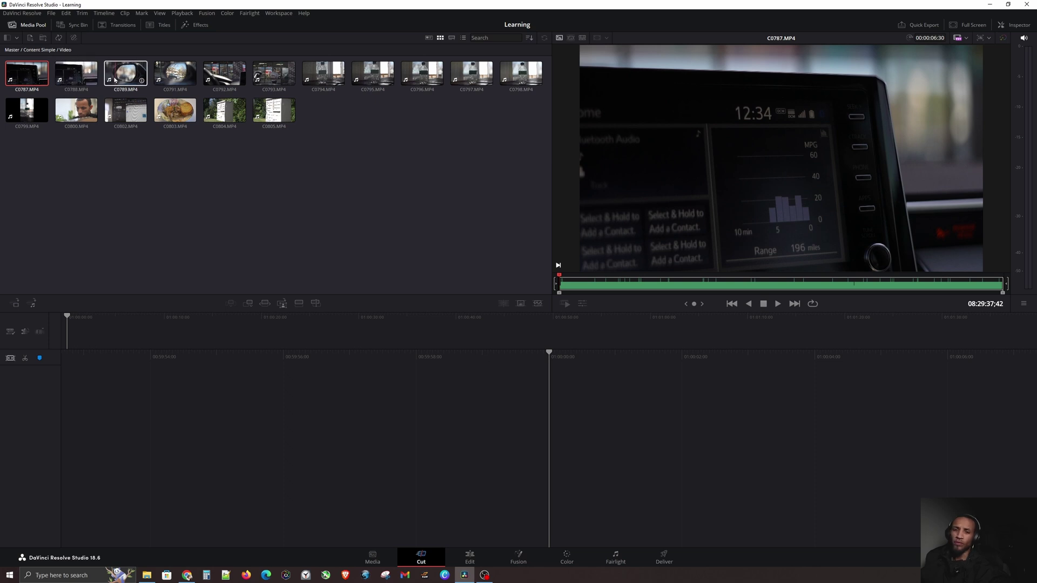
{"action": "left_click", "coordinate": [114, 79]}
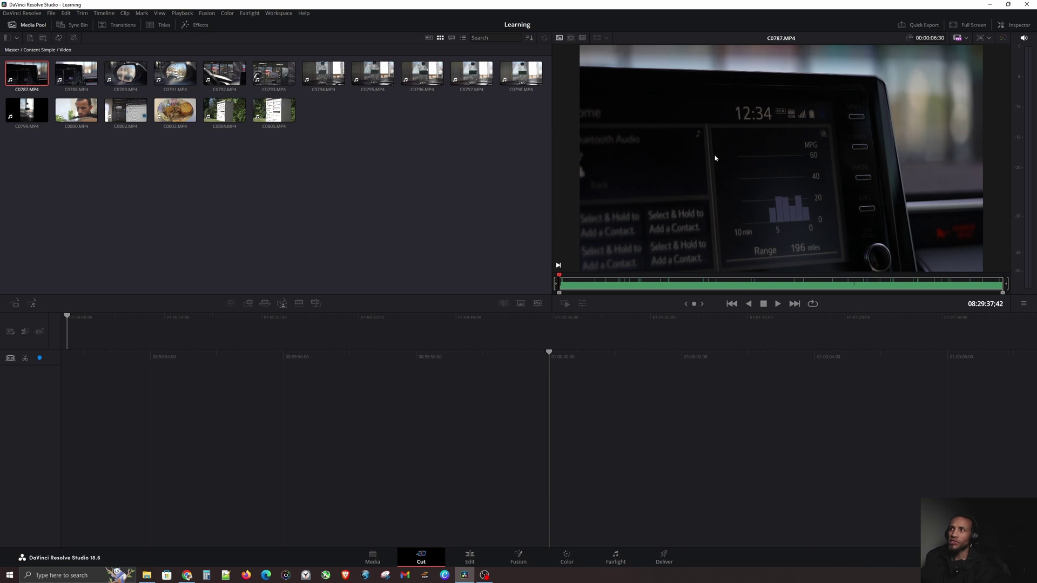
{"action": "left_click", "coordinate": [124, 77]}
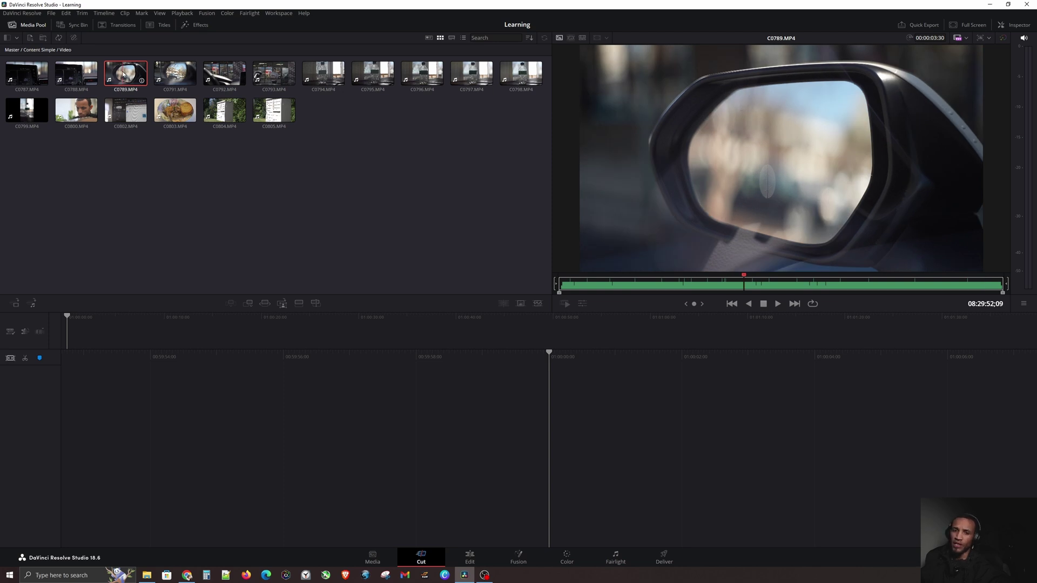
{"action": "left_click", "coordinate": [775, 177]}
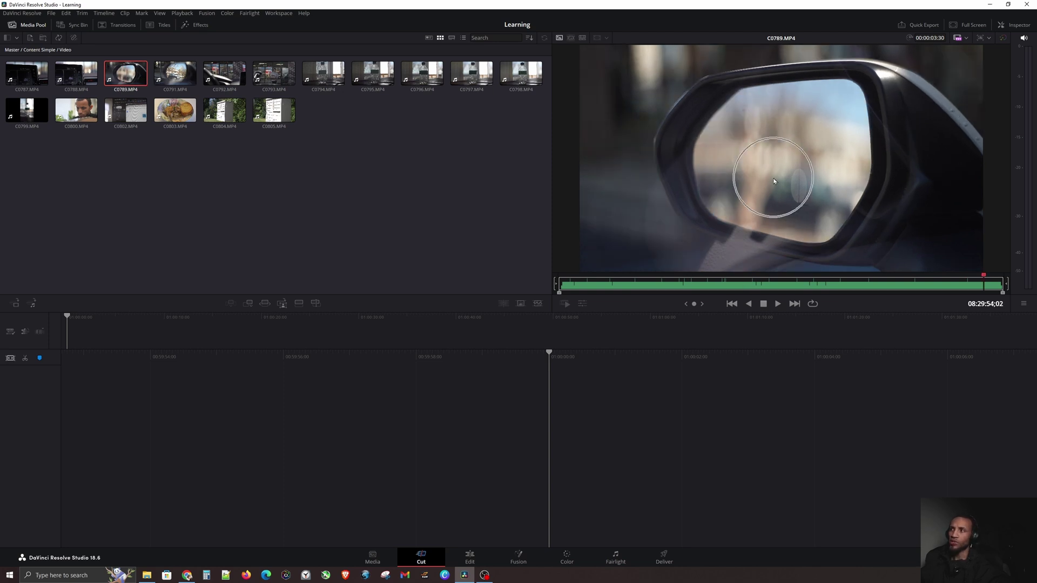
{"action": "left_click", "coordinate": [417, 214]}
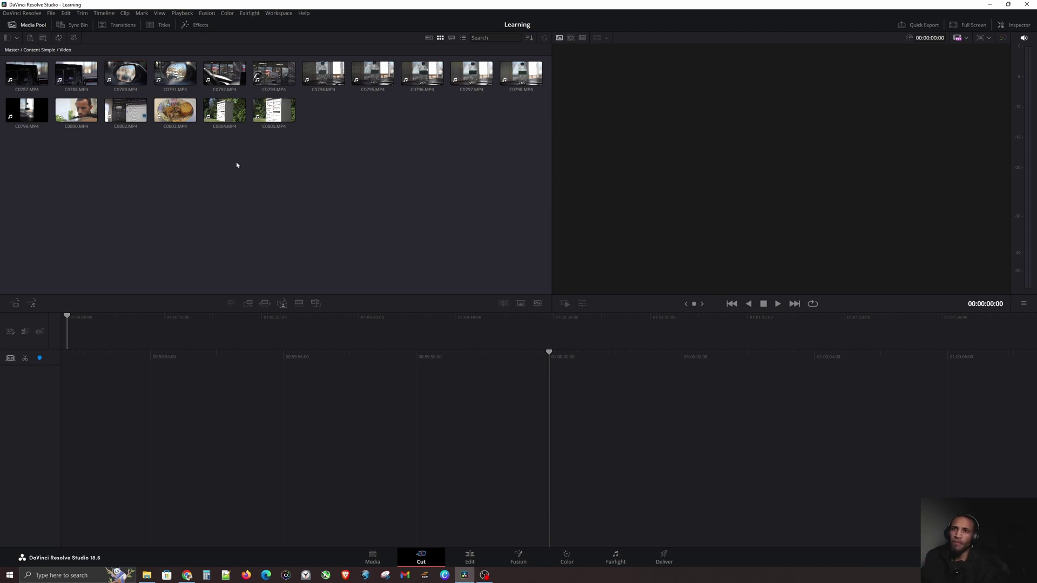
{"action": "left_click", "coordinate": [126, 73]}
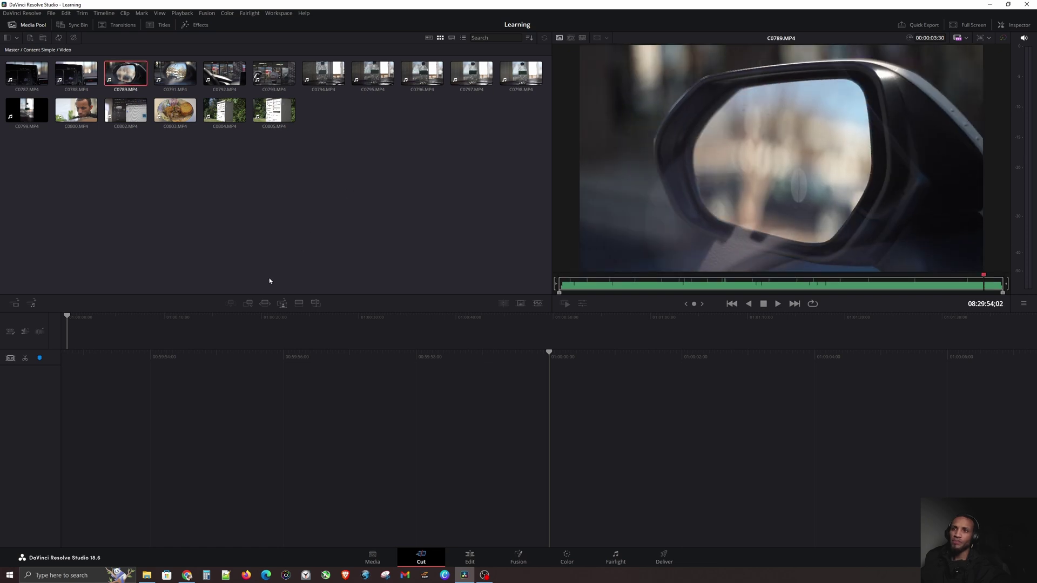
Step: Append the side-mirror clip C0789 to Timeline 1 and select it
{"action": "left_click", "coordinate": [249, 304]}
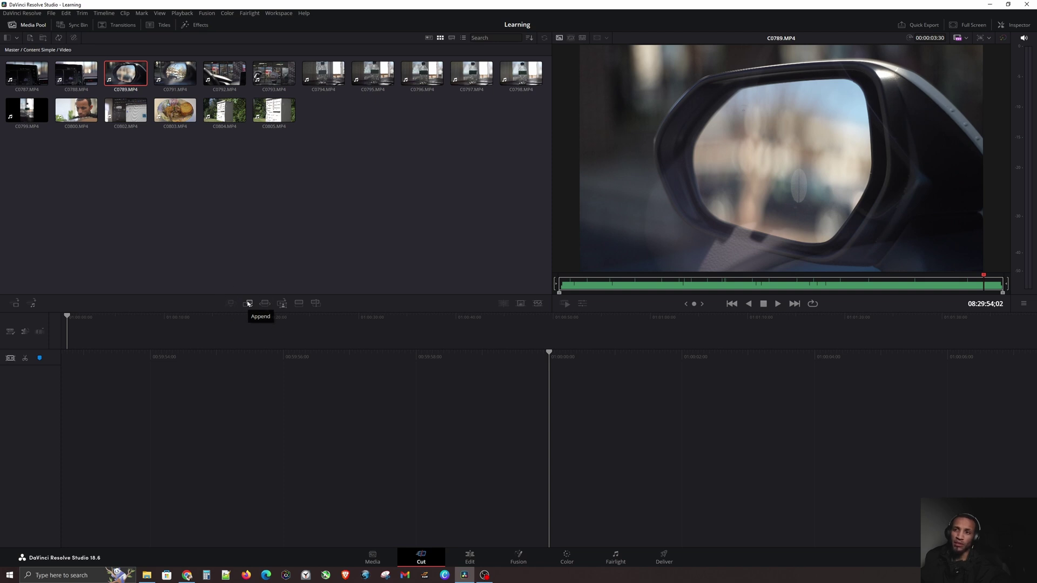
{"action": "left_click", "coordinate": [248, 303]}
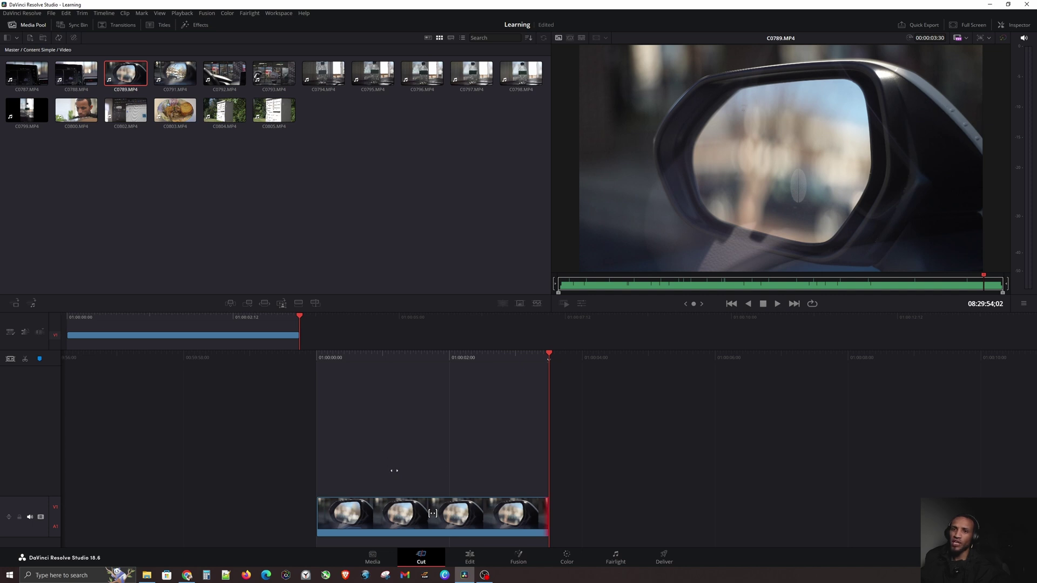
{"action": "left_click", "coordinate": [380, 519]}
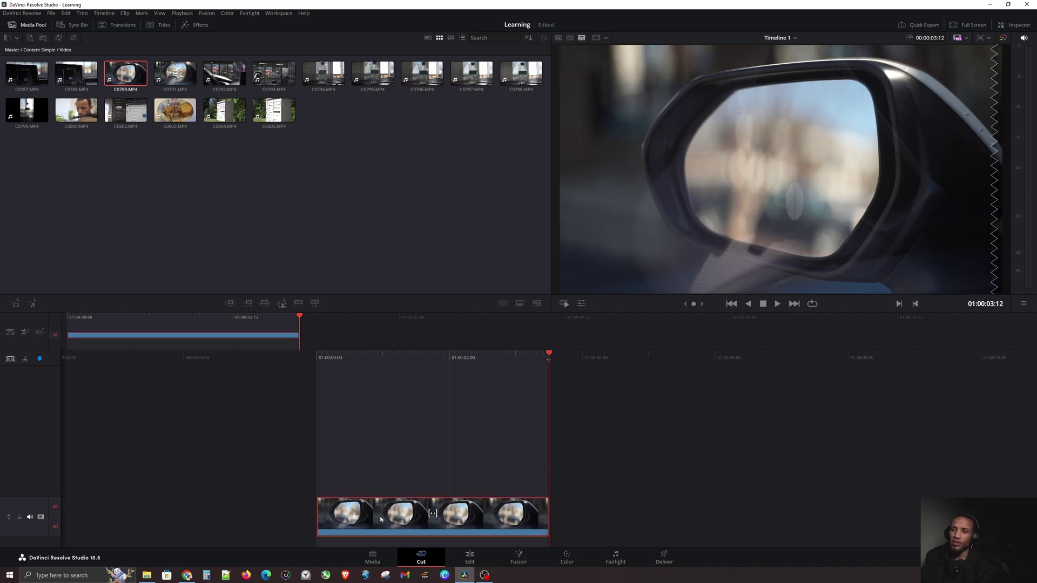
Step: Play back and scrub through the 00:00:03:12 mirror clip from its start
{"action": "left_click_drag", "start_coordinate": [433, 513], "coordinate": [664, 513]}
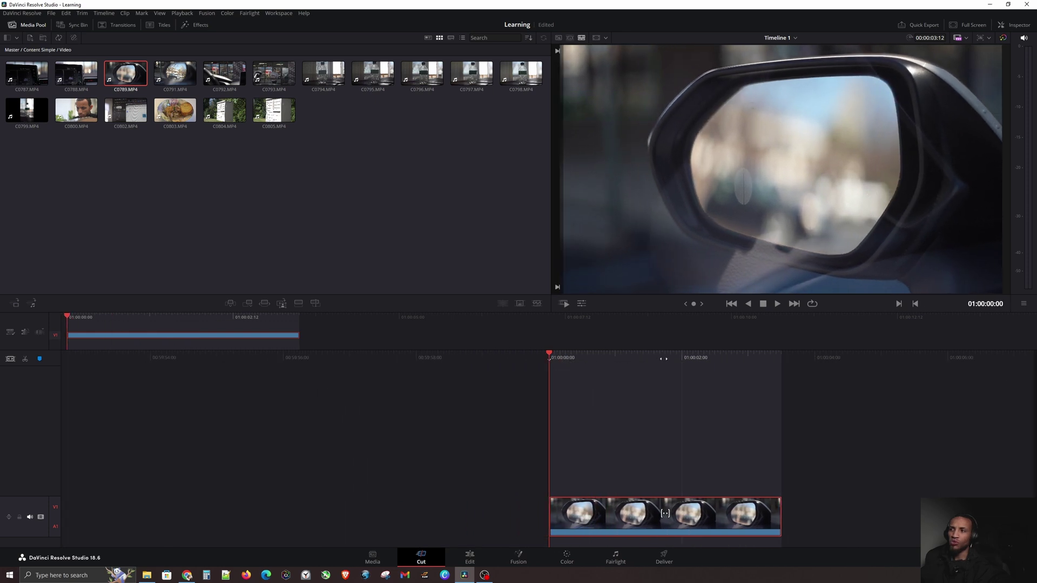
{"action": "key", "text": "space"}
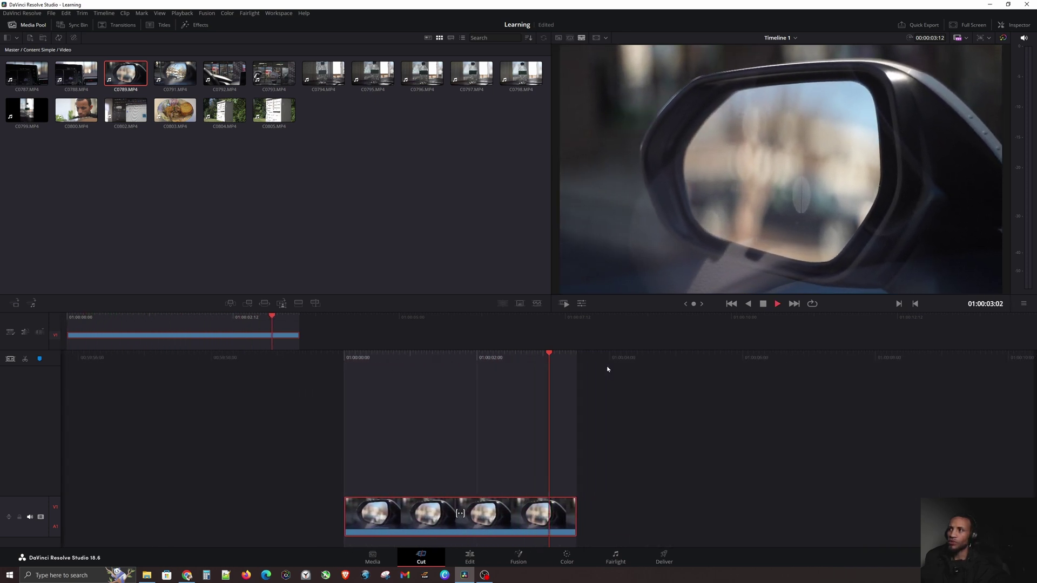
{"action": "key", "text": "space"}
{"action": "key", "text": "Home"}
{"action": "key", "text": "space"}
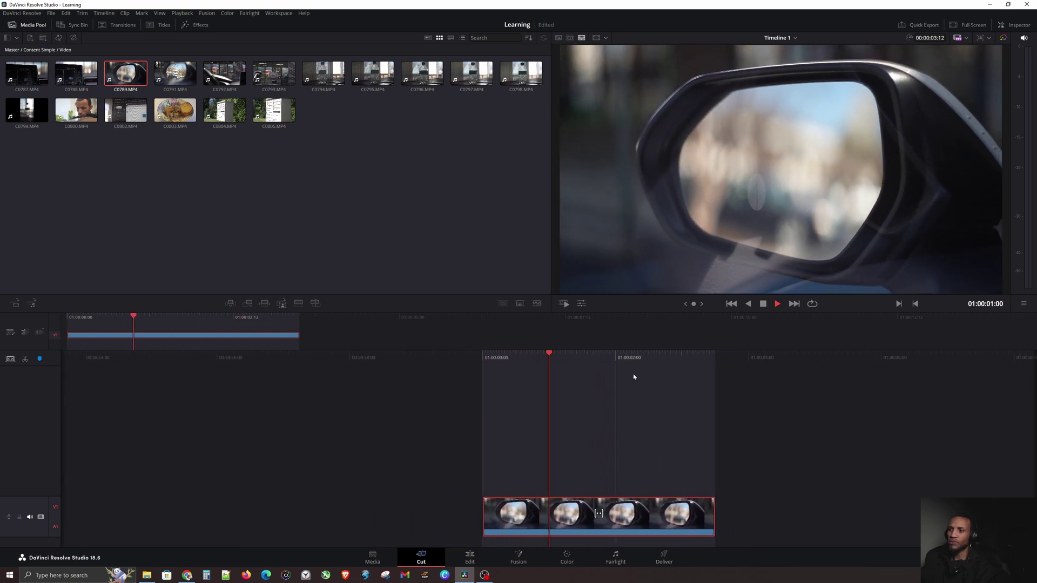
{"action": "key", "text": "space"}
{"action": "left_click_drag", "start_coordinate": [502, 351], "coordinate": [597, 366]}
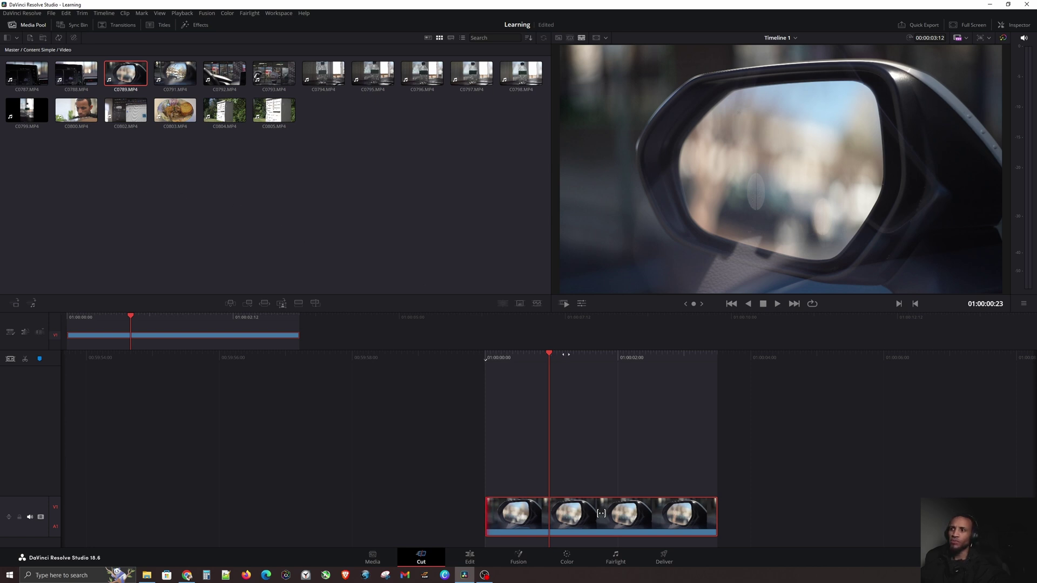
{"action": "left_click_drag", "start_coordinate": [567, 354], "coordinate": [266, 340]}
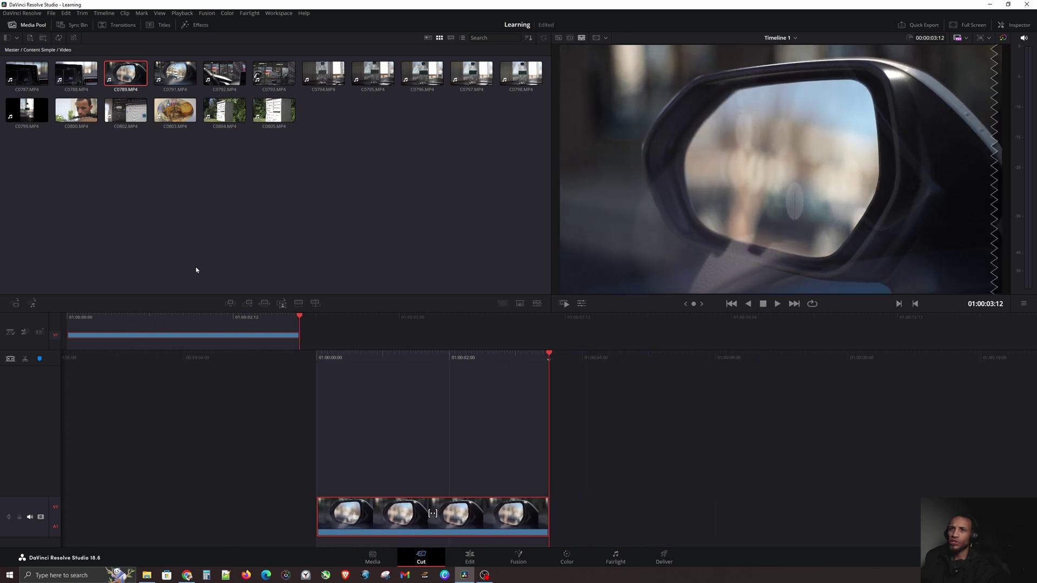
{"action": "left_click_drag", "start_coordinate": [370, 360], "coordinate": [399, 304]}
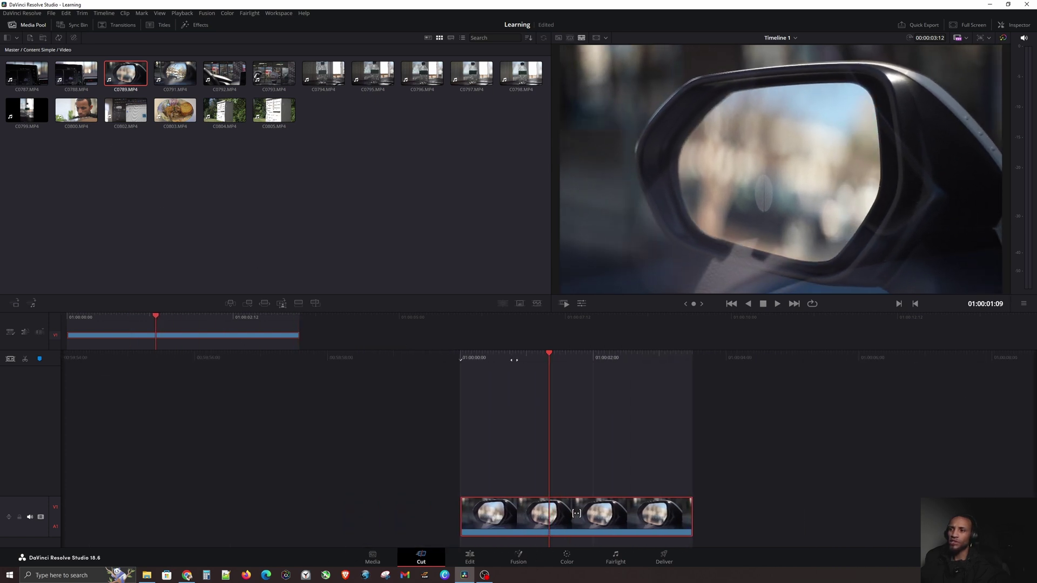
Step: Load the 00:00:12:15 face clip C0800 into the viewer and scrub through its footage
{"action": "left_click", "coordinate": [270, 227]}
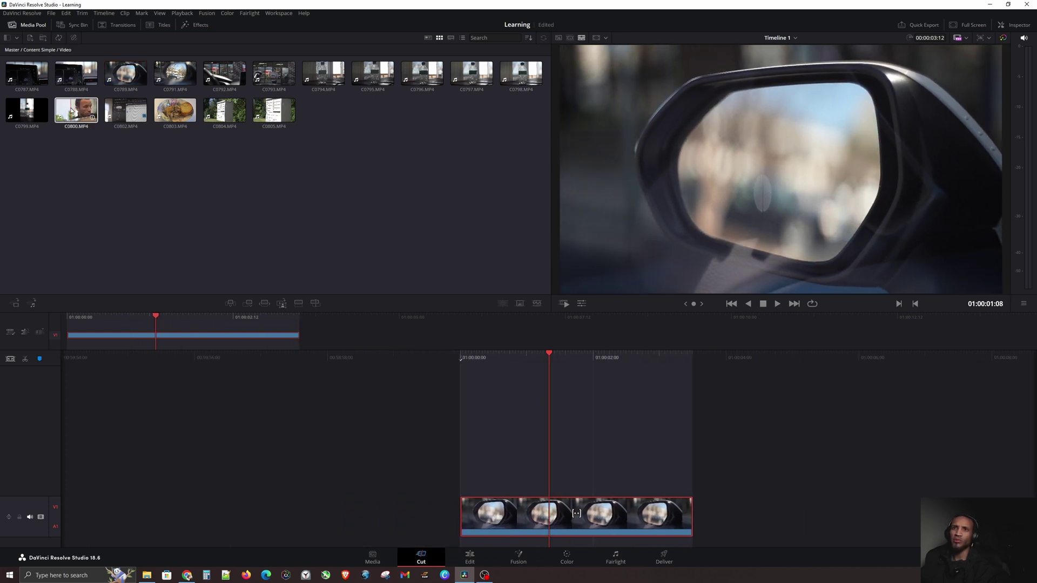
{"action": "left_click", "coordinate": [72, 111]}
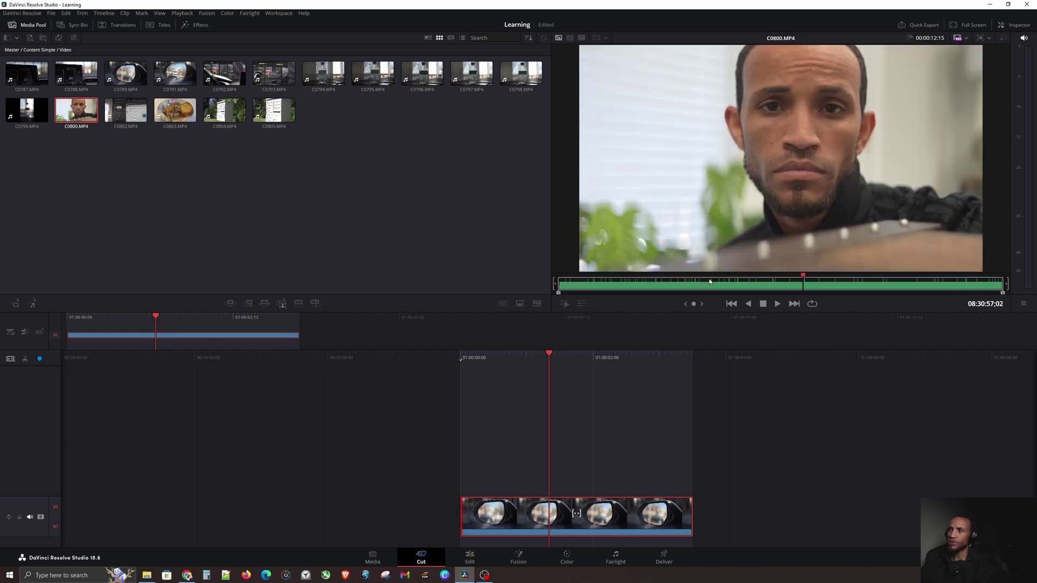
{"action": "mouse_move", "coordinate": [705, 281]}
{"action": "left_mouse_down"}
{"action": "mouse_move", "coordinate": [794, 284]}
{"action": "mouse_move", "coordinate": [717, 290]}
{"action": "left_mouse_up"}
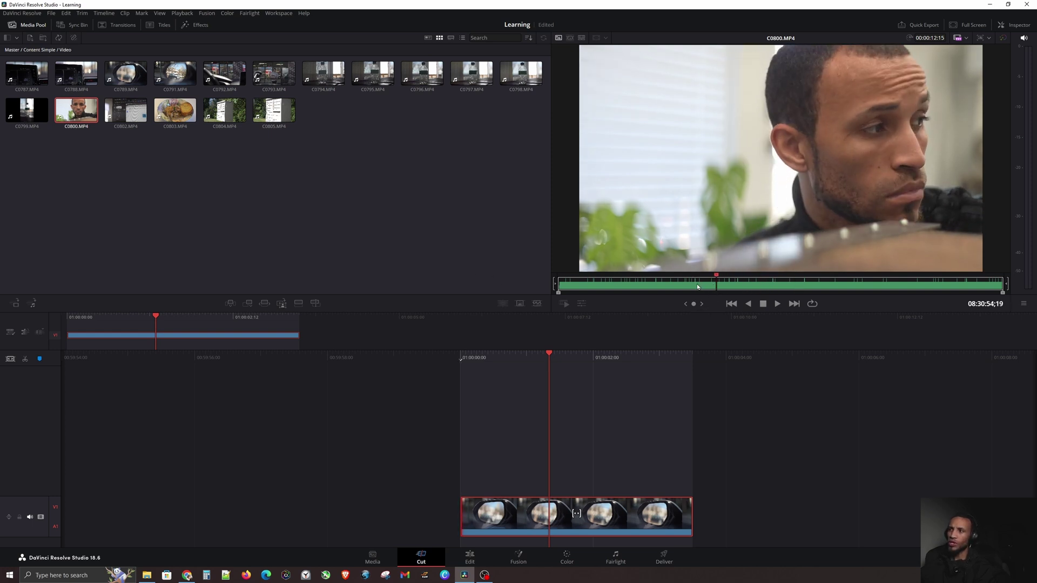
{"action": "left_click", "coordinate": [714, 281]}
{"action": "left_click_drag", "start_coordinate": [687, 286], "coordinate": [656, 291]}
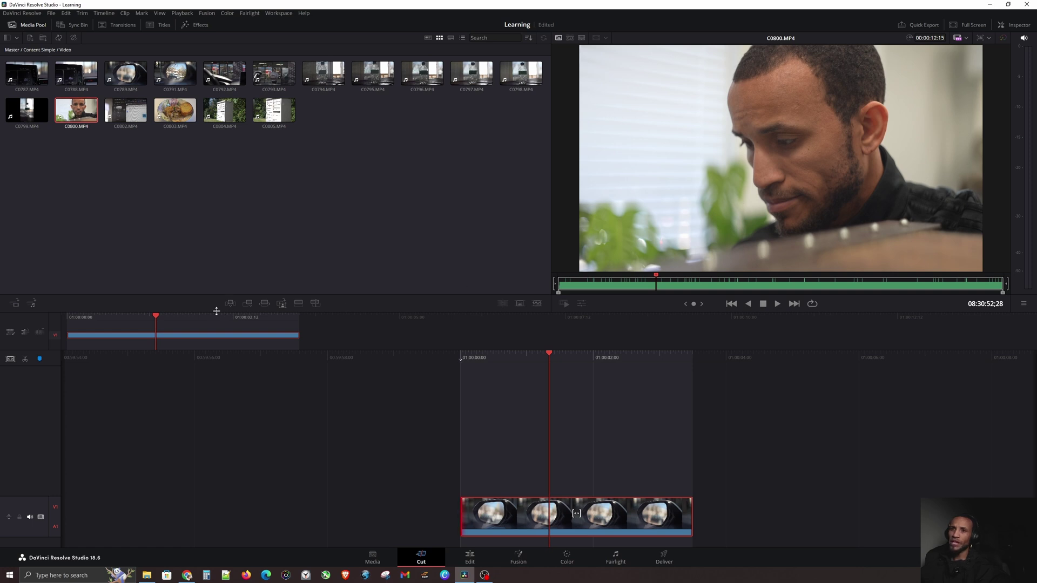
Step: Append the full C0800 clip, review it, then undo so only the mirror clip remains
{"action": "left_click", "coordinate": [248, 304]}
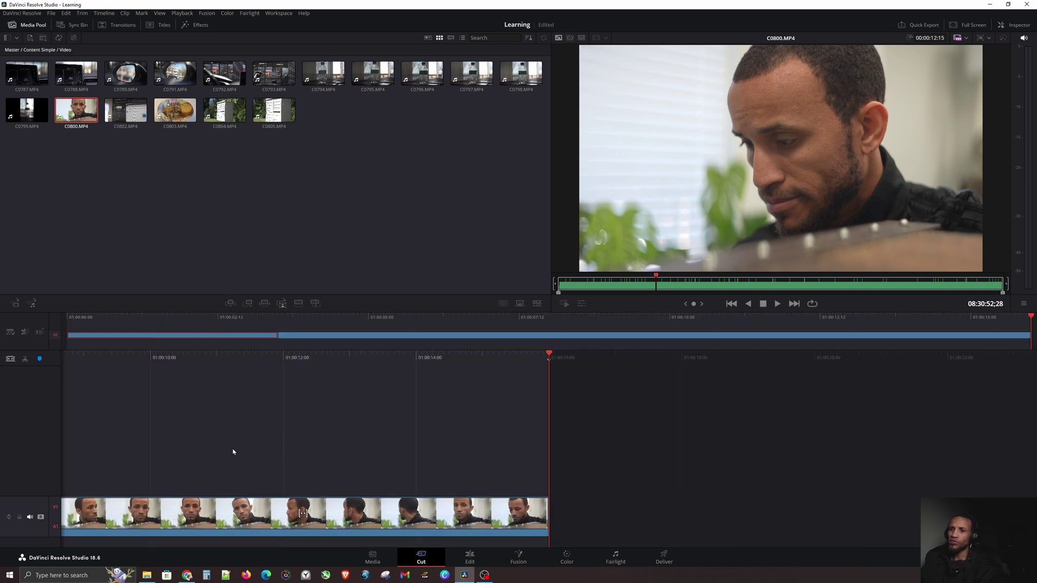
{"action": "left_click_drag", "start_coordinate": [233, 452], "coordinate": [682, 421]}
{"action": "mouse_move", "coordinate": [247, 355]}
{"action": "left_mouse_down"}
{"action": "mouse_move", "coordinate": [352, 361]}
{"action": "mouse_move", "coordinate": [243, 364]}
{"action": "left_mouse_up"}
{"action": "left_click", "coordinate": [548, 510]}
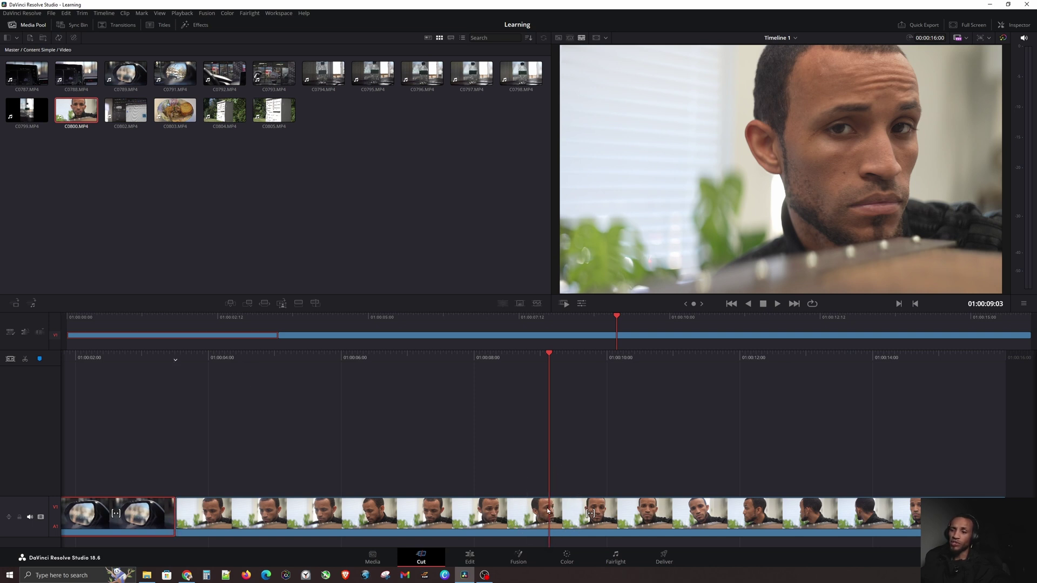
{"action": "left_click", "coordinate": [473, 472]}
{"action": "key", "text": "ctrl+z"}
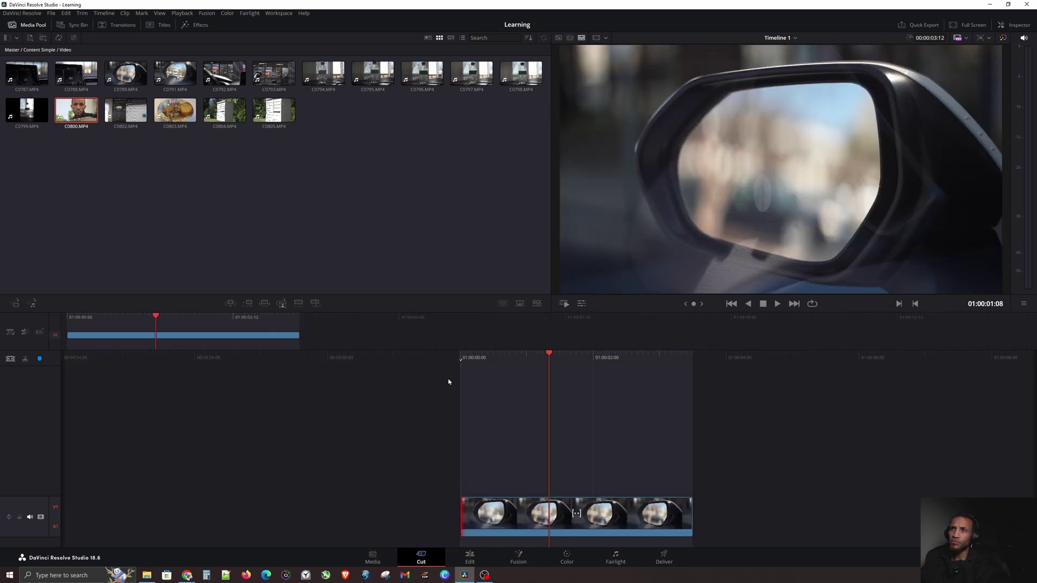
Step: Mark in and out points on C0800 and append that roughly 4-second portion after the mirror clip
{"action": "left_click", "coordinate": [81, 114]}
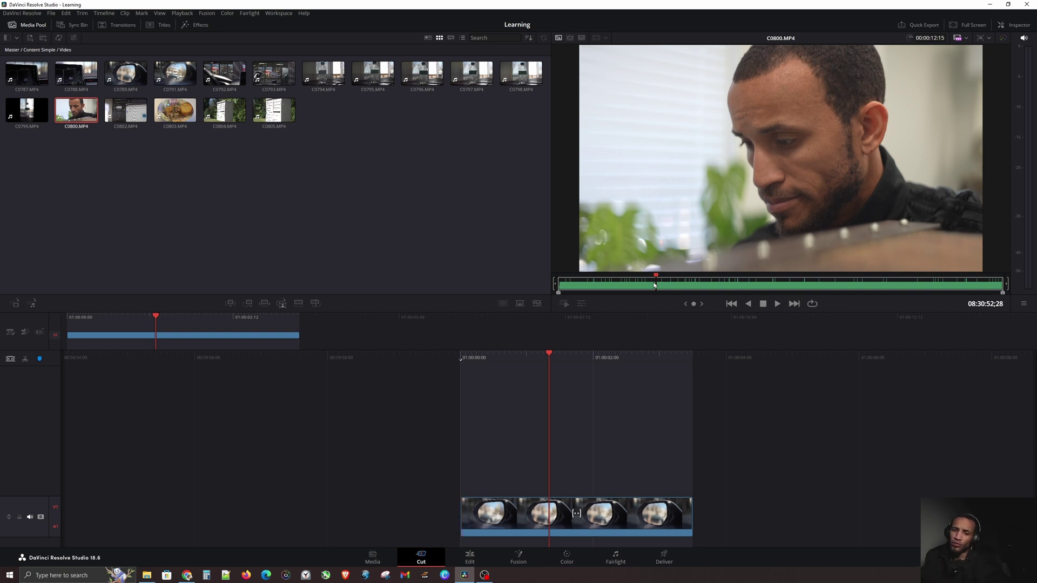
{"action": "key", "text": "i"}
{"action": "left_click", "coordinate": [654, 284]}
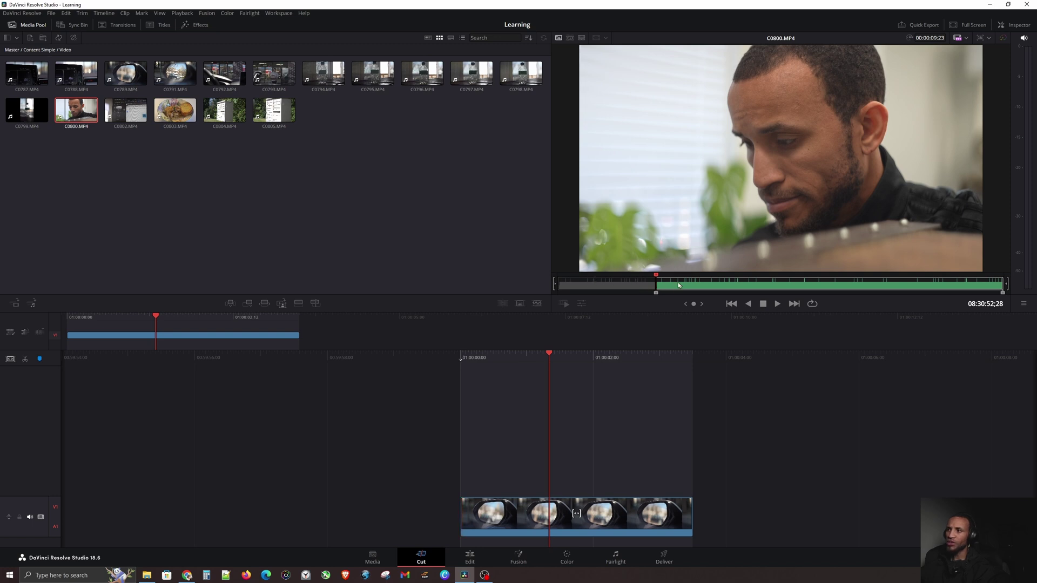
{"action": "key", "text": "alt+i"}
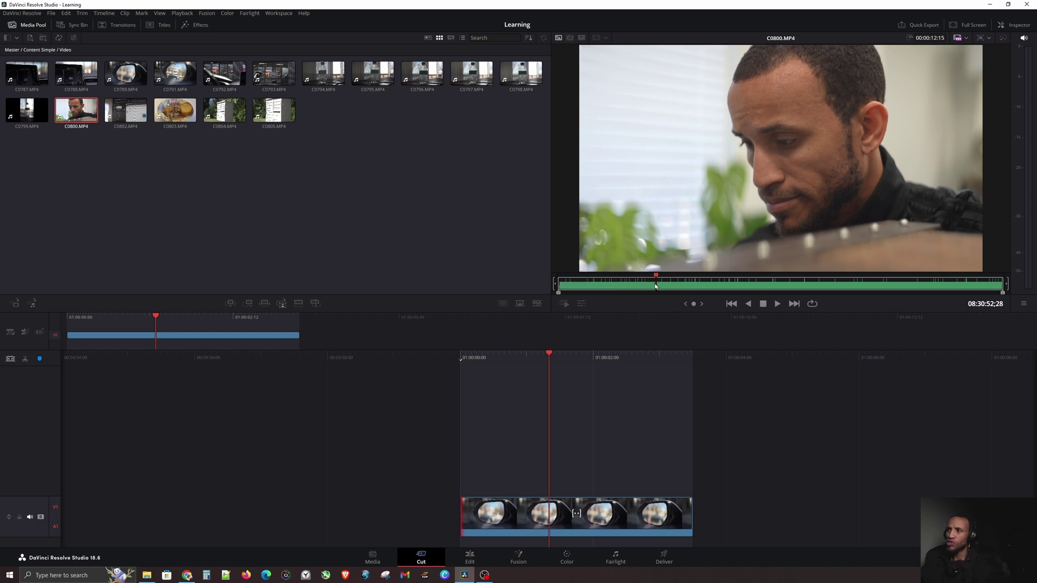
{"action": "key", "text": "i"}
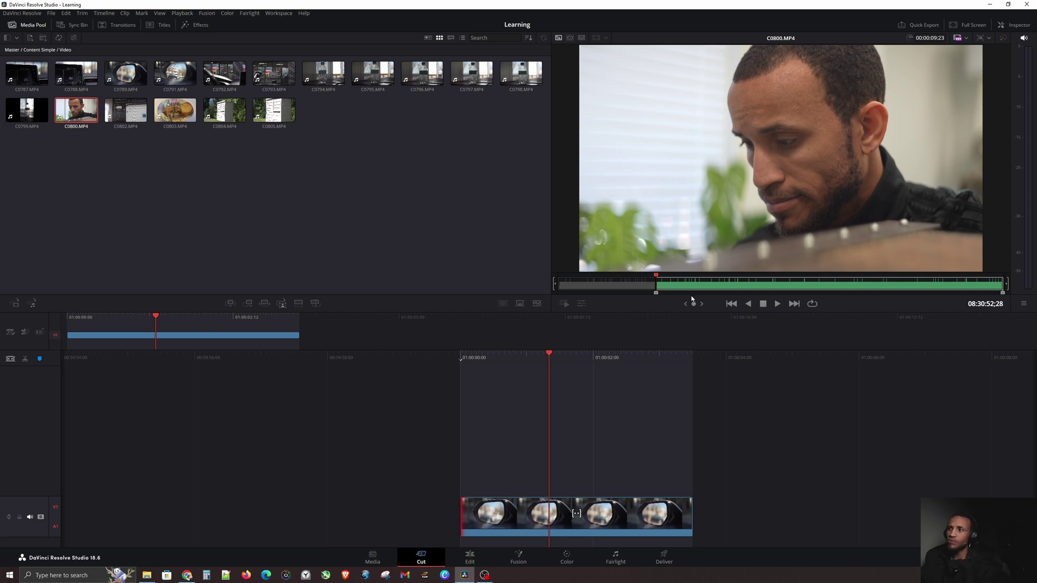
{"action": "left_click_drag", "start_coordinate": [666, 285], "coordinate": [808, 280]}
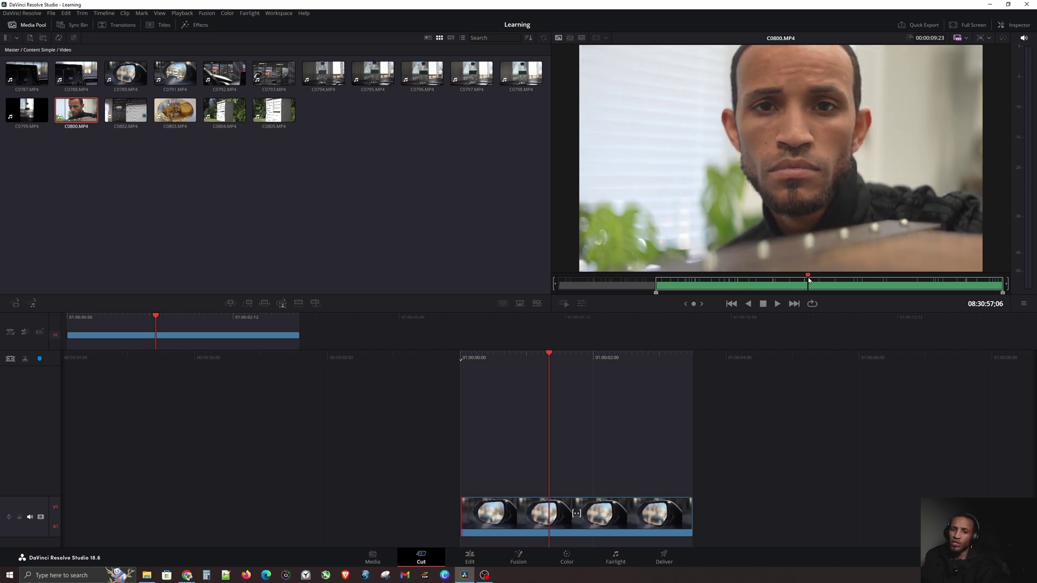
{"action": "key", "text": "o"}
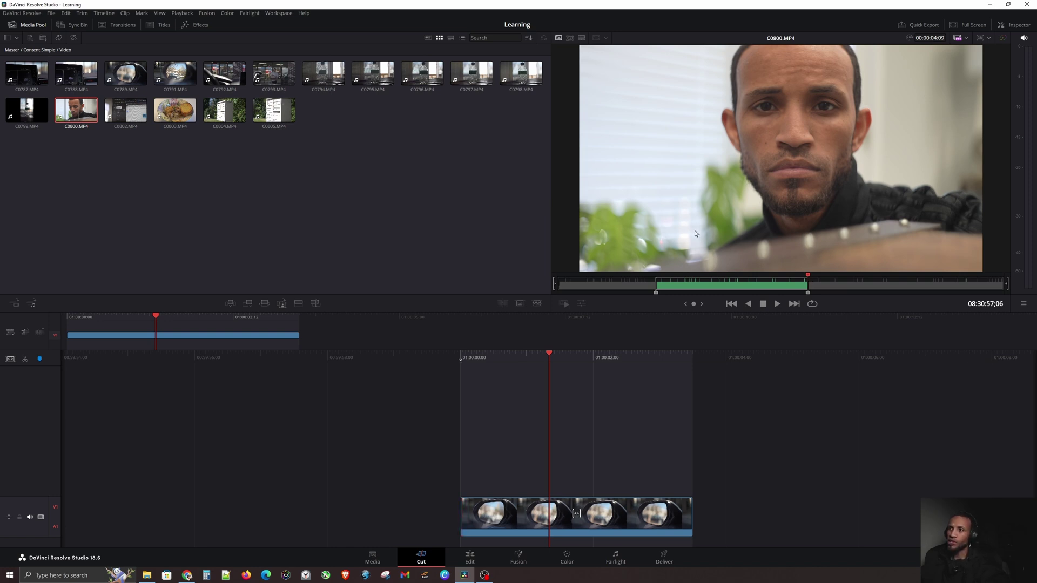
{"action": "left_click", "coordinate": [249, 303]}
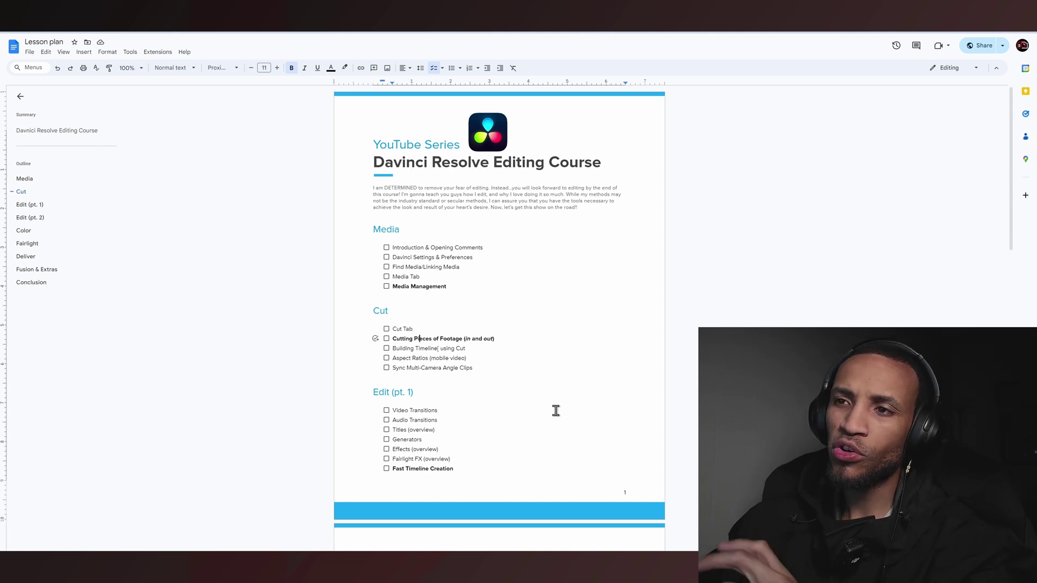
Step: Highlight the 'Building Timeline using Cut' and 'Aspect Ratios (mobile video)' lines
{"action": "left_click_drag", "start_coordinate": [393, 350], "coordinate": [475, 361]}
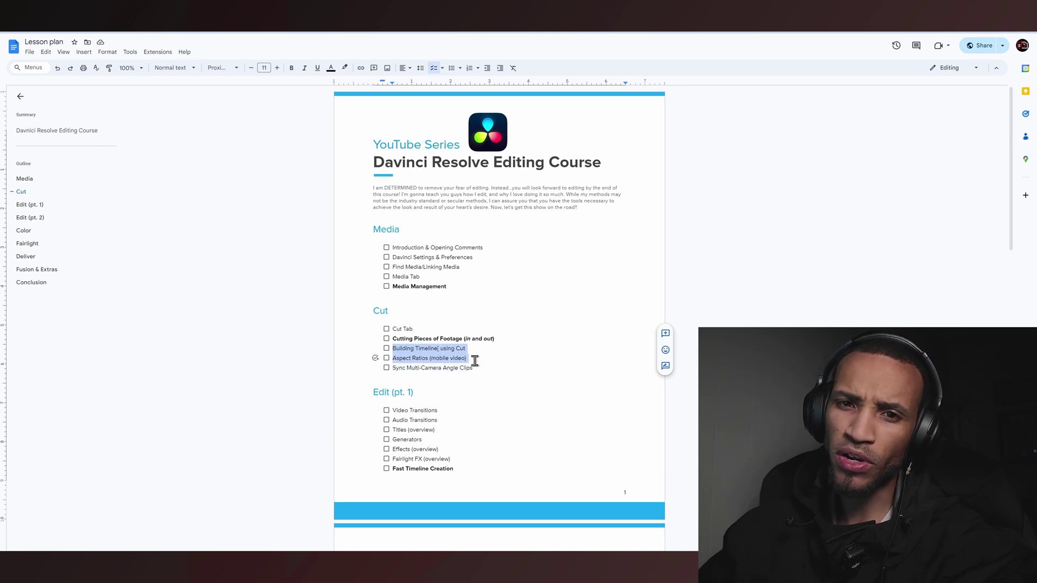